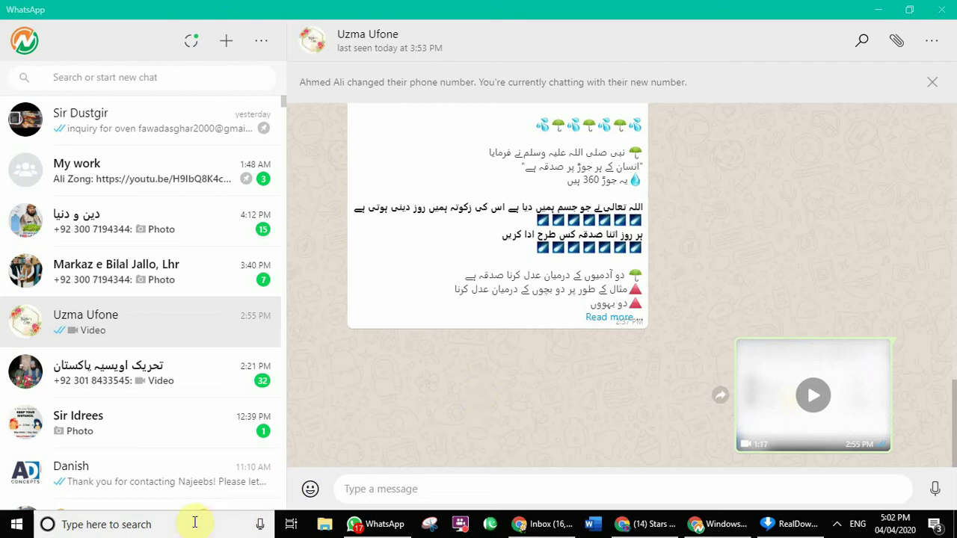
Search Windows for 'powerpnt' and launch PowerPoint 2016 from the results.
left_click(120, 525)
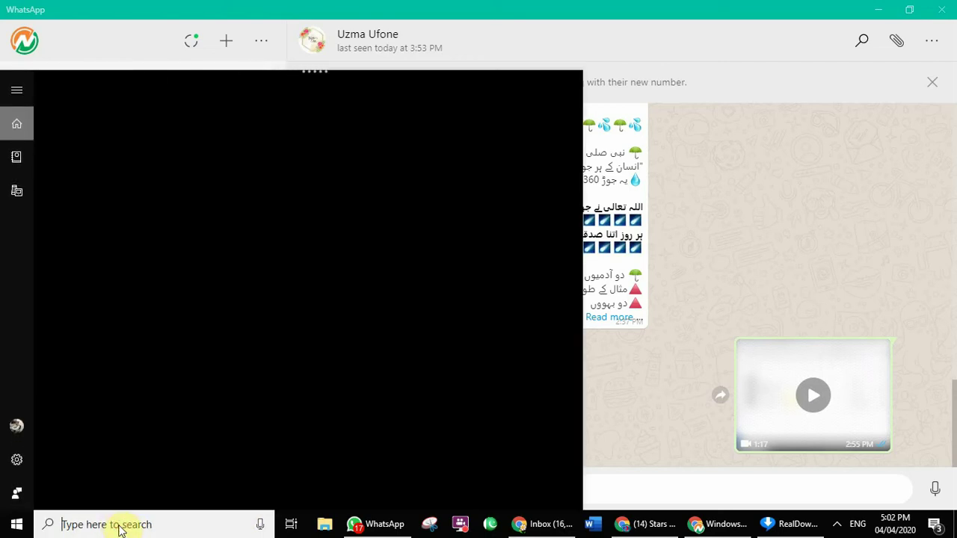
type("powerpn")
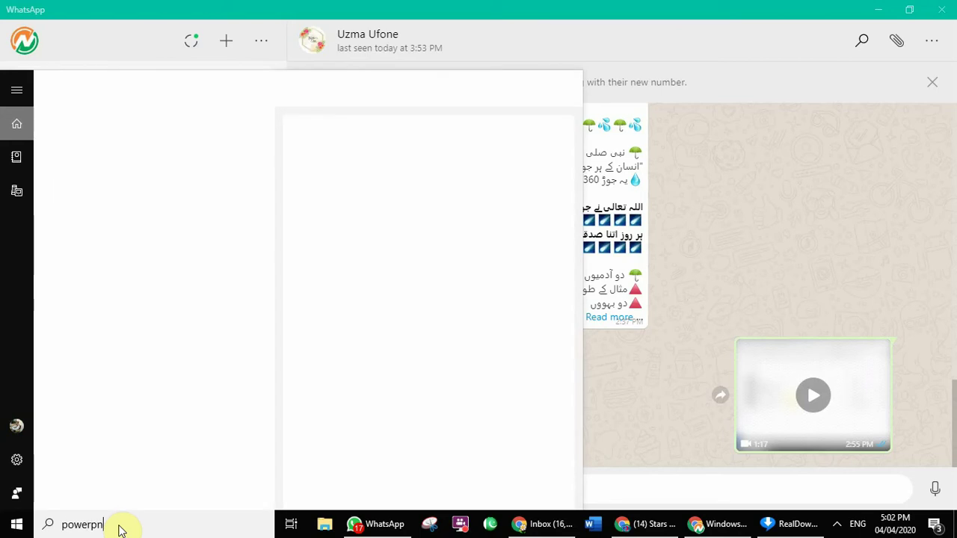
type("t")
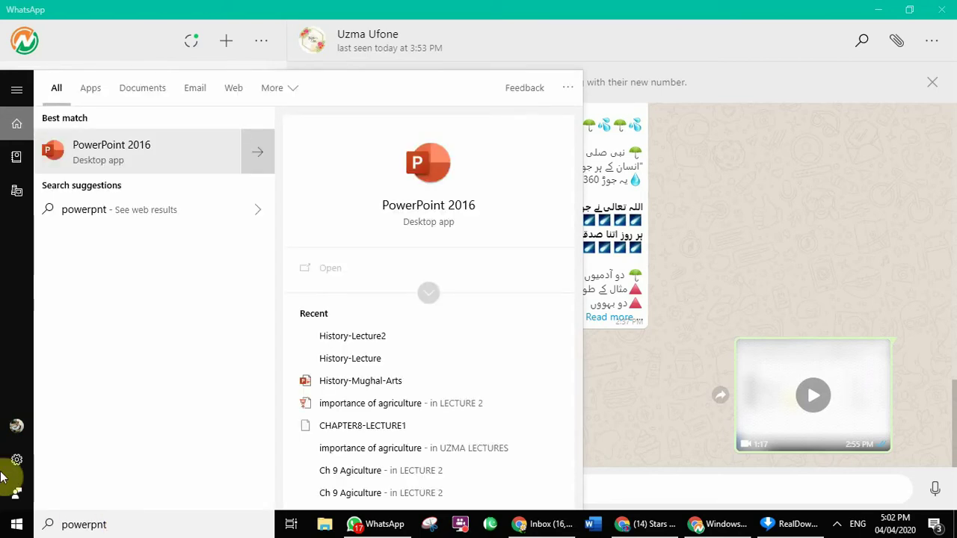
left_click(393, 209)
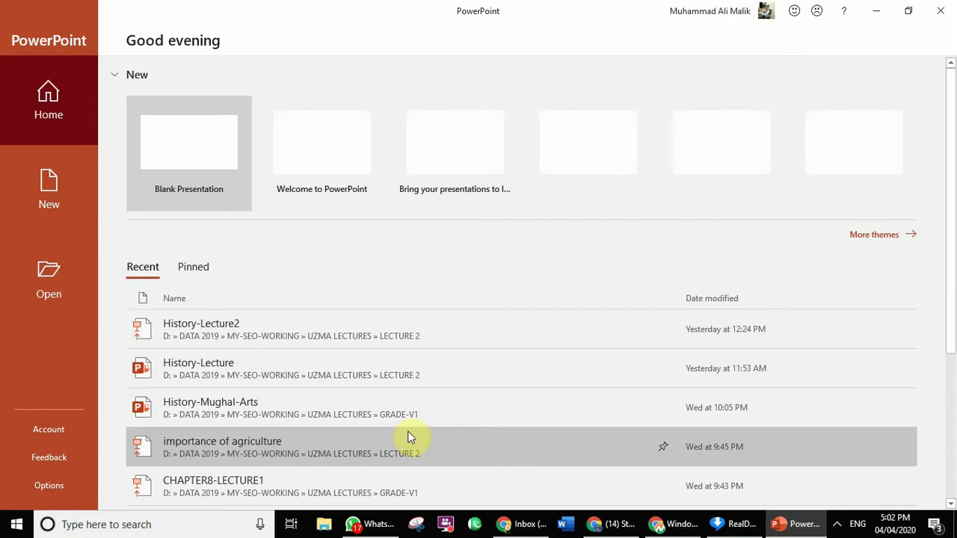
Open History-Lecture2 from the Recent presentations list.
scroll(378, 428, "down", 3)
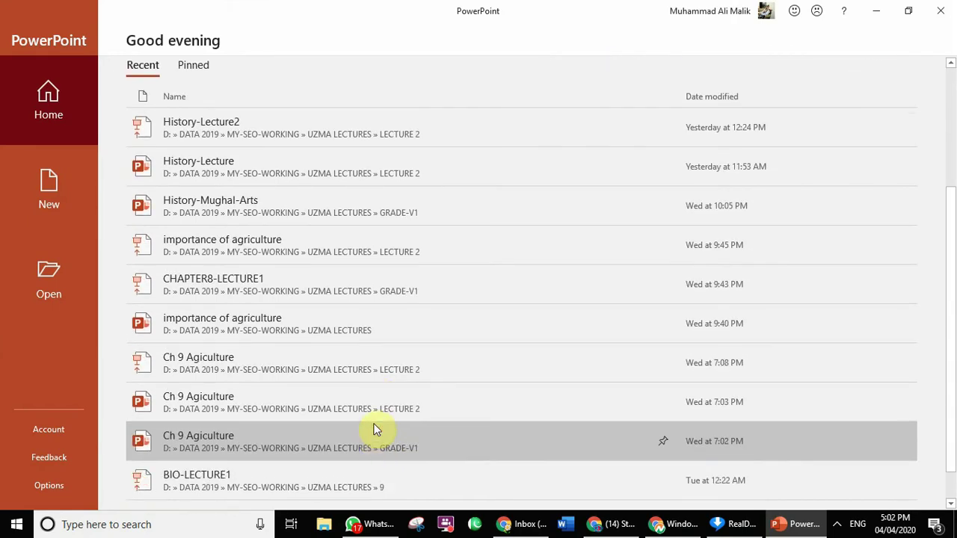
scroll(374, 427, "up", 1)
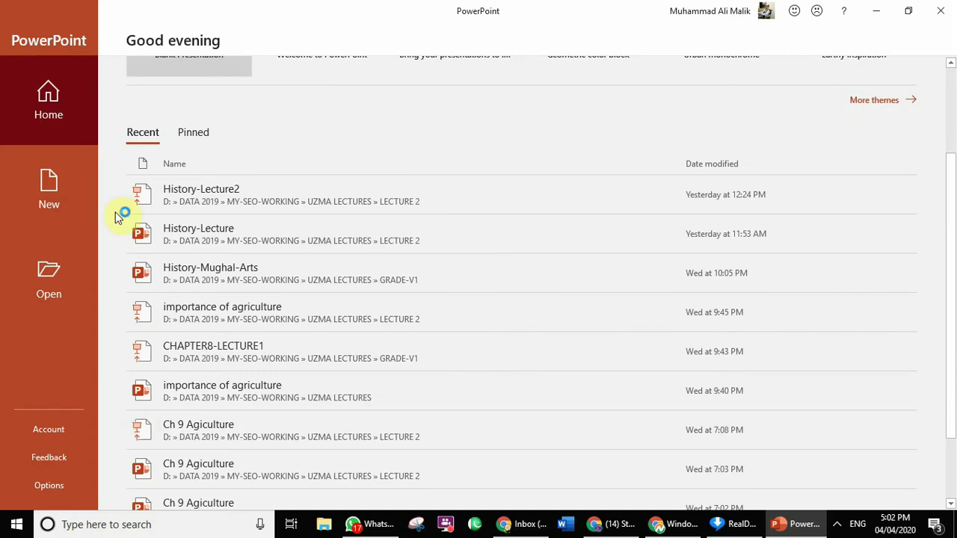
scroll(247, 203, "down", 2)
left_click(247, 209)
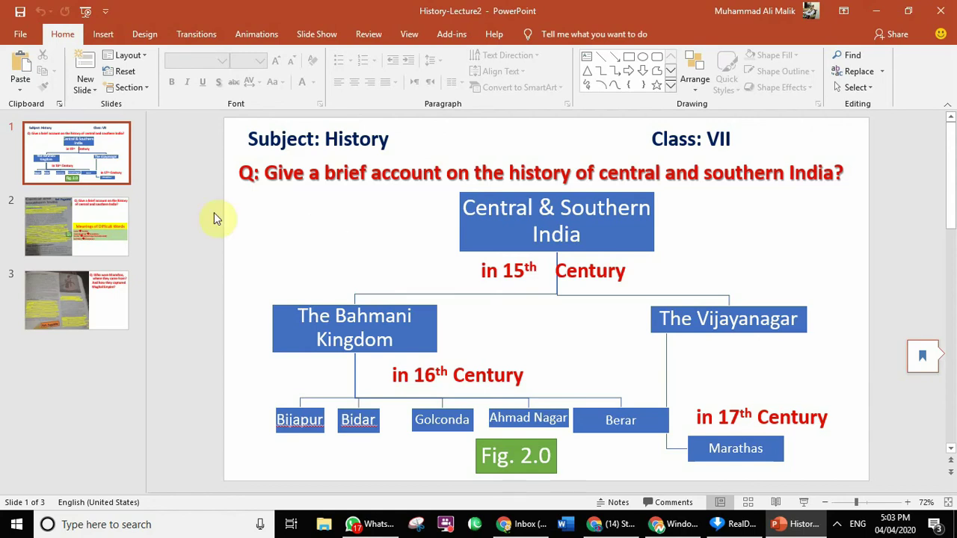
Go to File > Export > Create a Video and expand the Full HD (1080p) quality list.
left_click(20, 38)
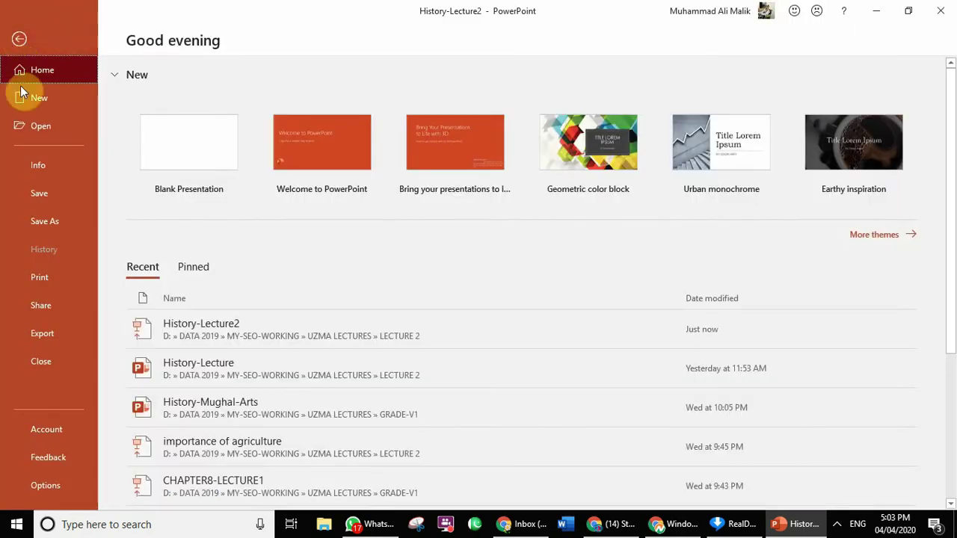
left_click(42, 333)
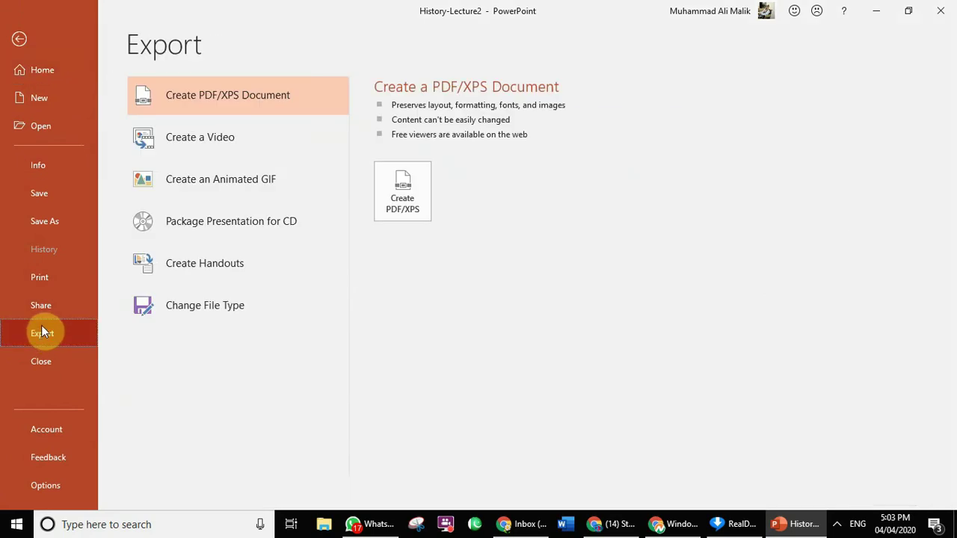
left_click(179, 146)
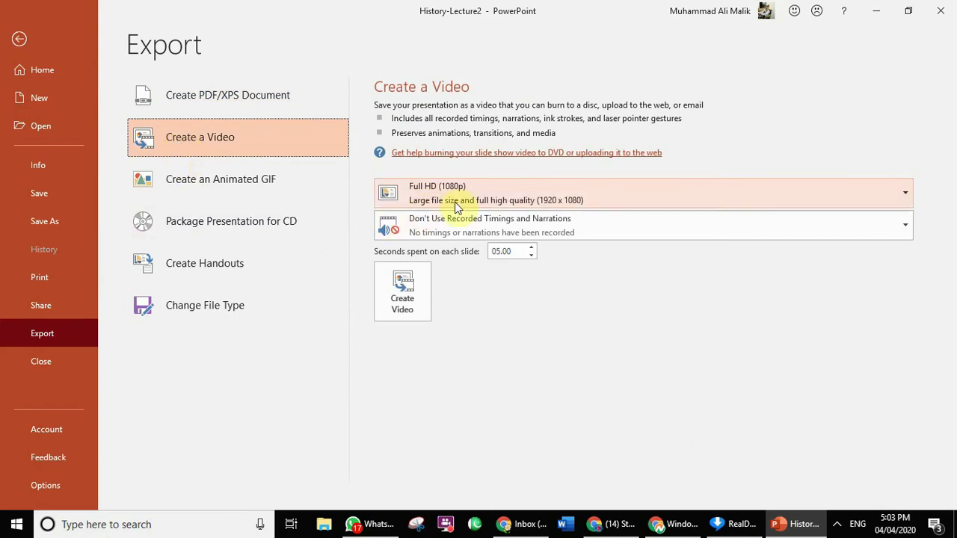
left_click(488, 201)
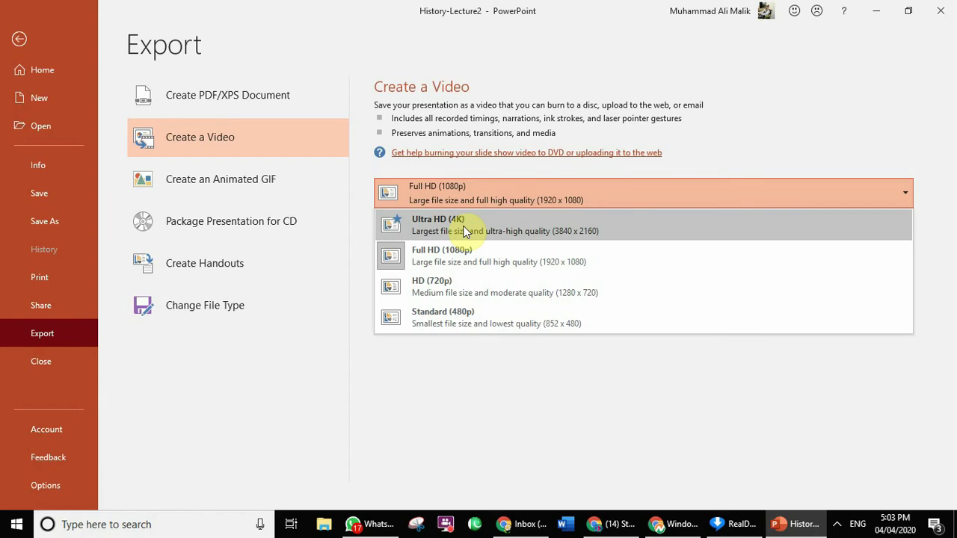
Choose Ultra HD (4K), raise seconds per slide to 11.00, and create the video.
left_click(465, 232)
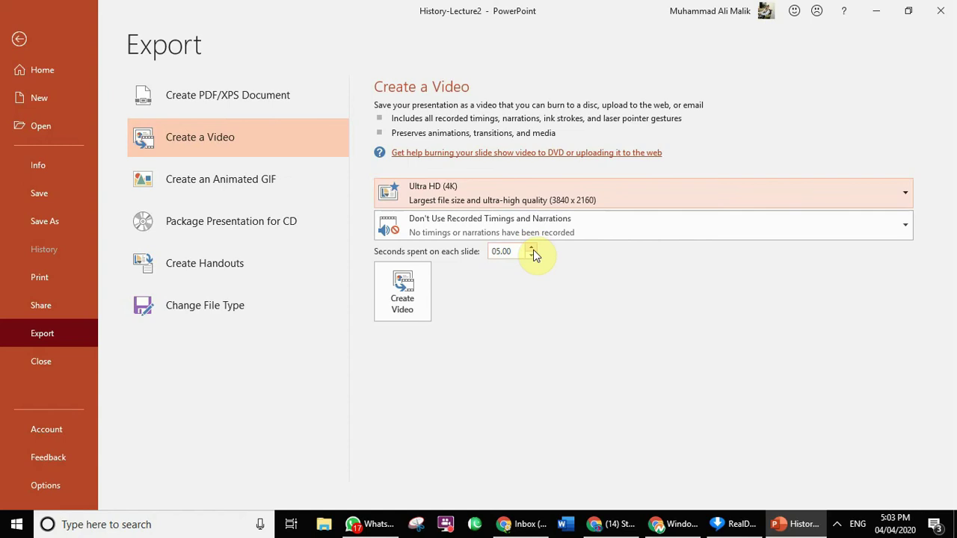
left_click(533, 252)
left_click(532, 251)
left_click(533, 251)
left_click(532, 251)
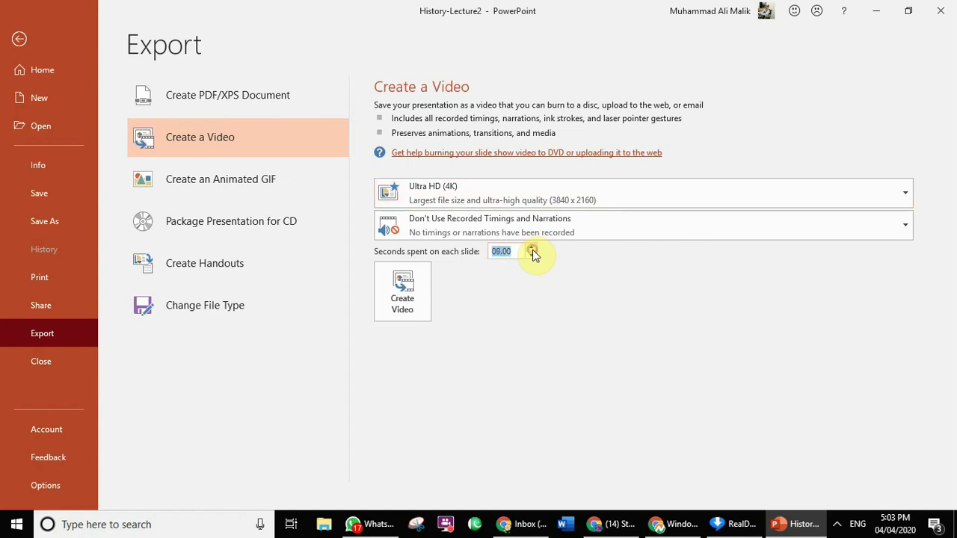
left_click(532, 250)
left_click(532, 250)
left_click(403, 307)
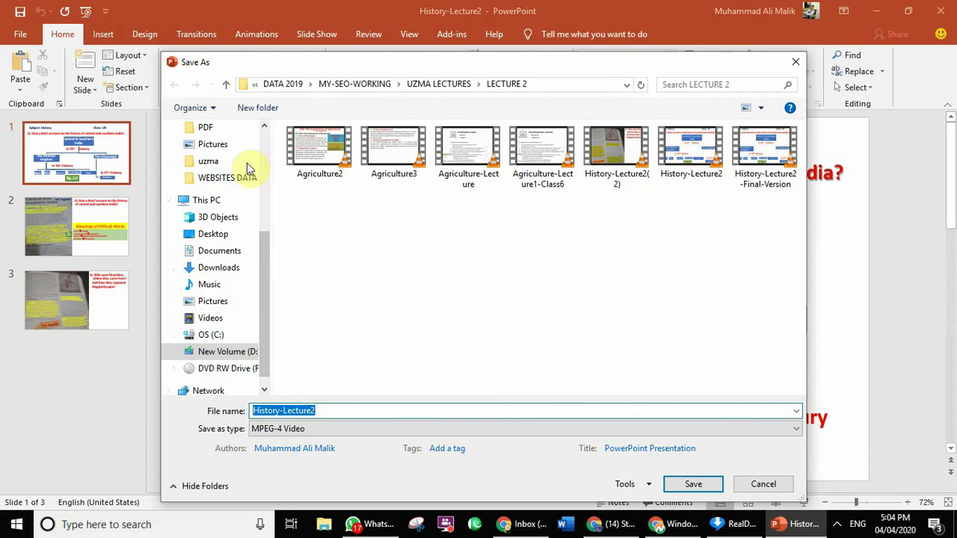
Browse This PC to OS (C:) and into folders 1 and 2.
left_click(255, 84)
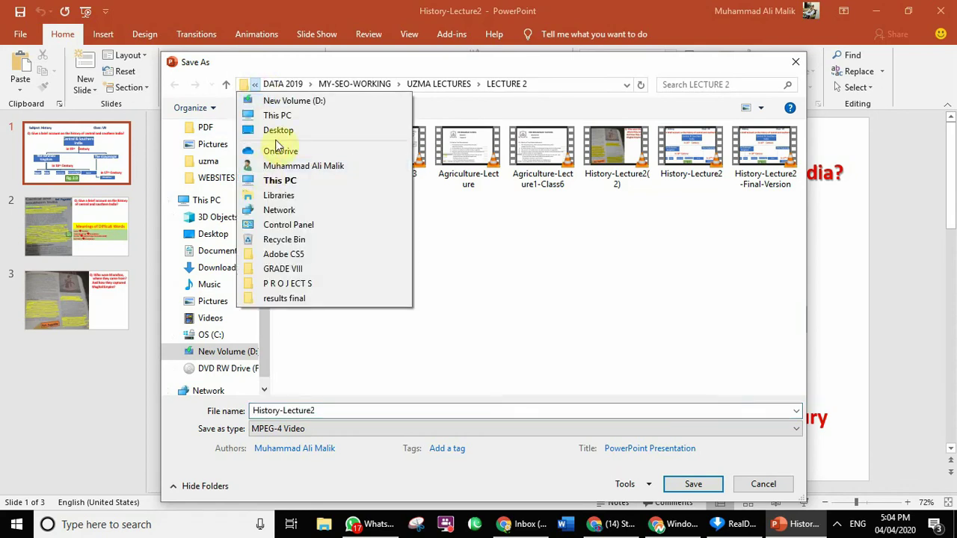
left_click(278, 116)
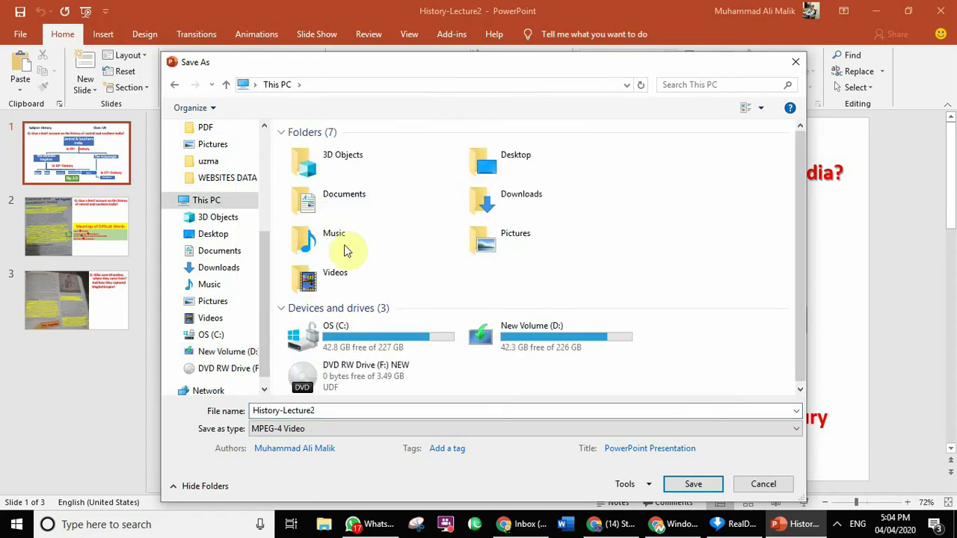
left_click(363, 325)
double_click(363, 325)
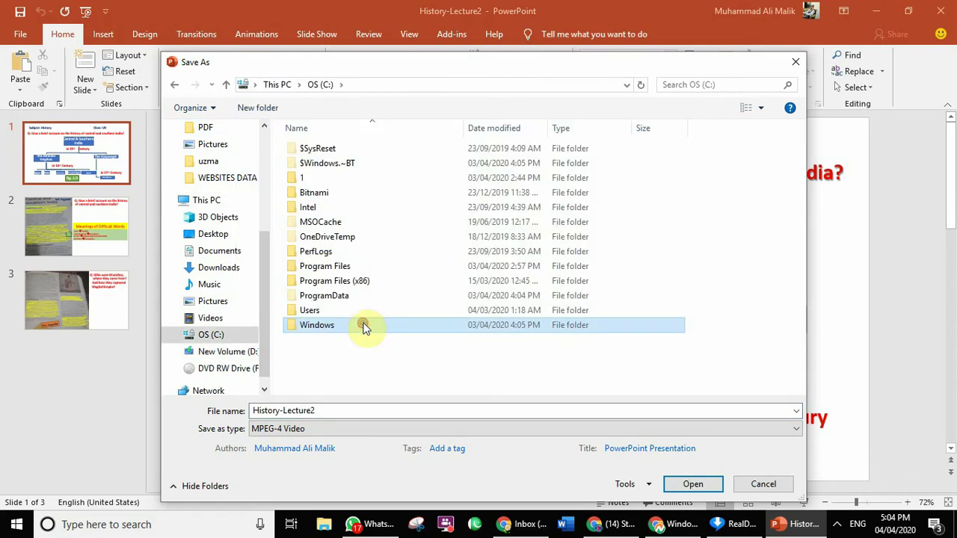
double_click(300, 181)
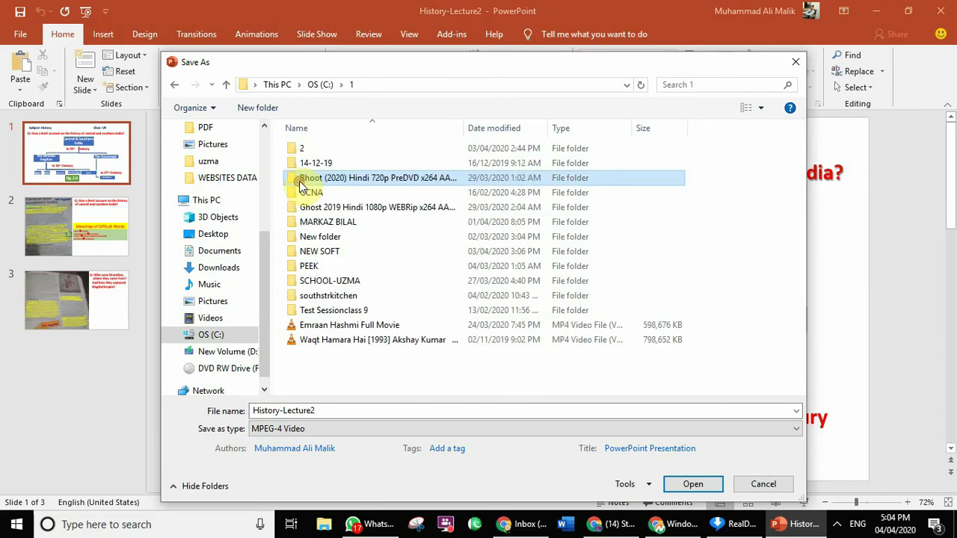
double_click(290, 154)
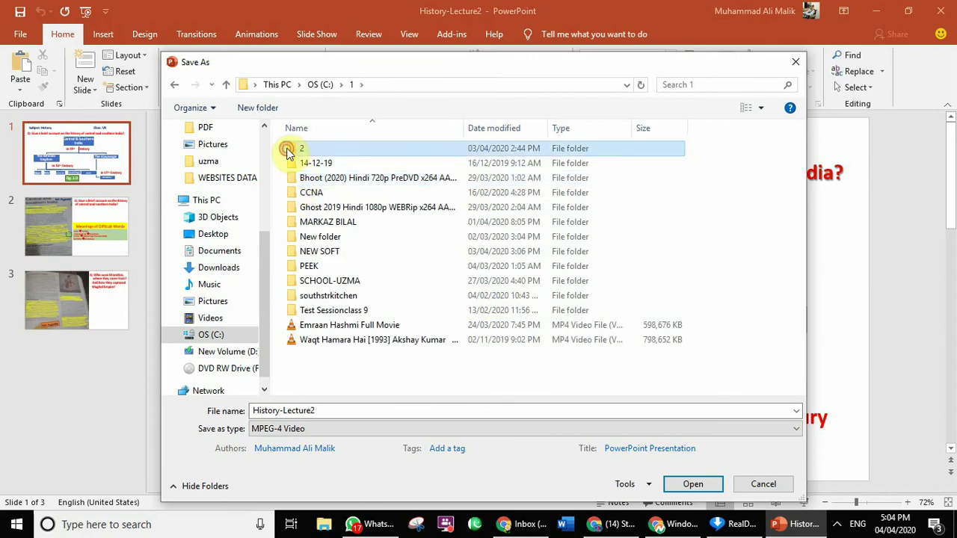
Open the RECORDINGS folder, then its HOW-TO subfolder as the save destination.
left_click(394, 274)
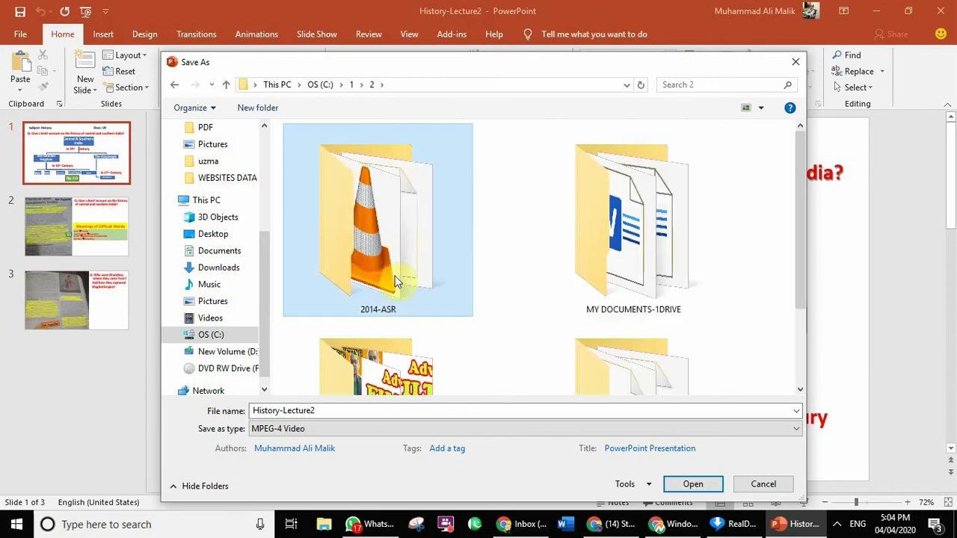
scroll(395, 278, "down", 2)
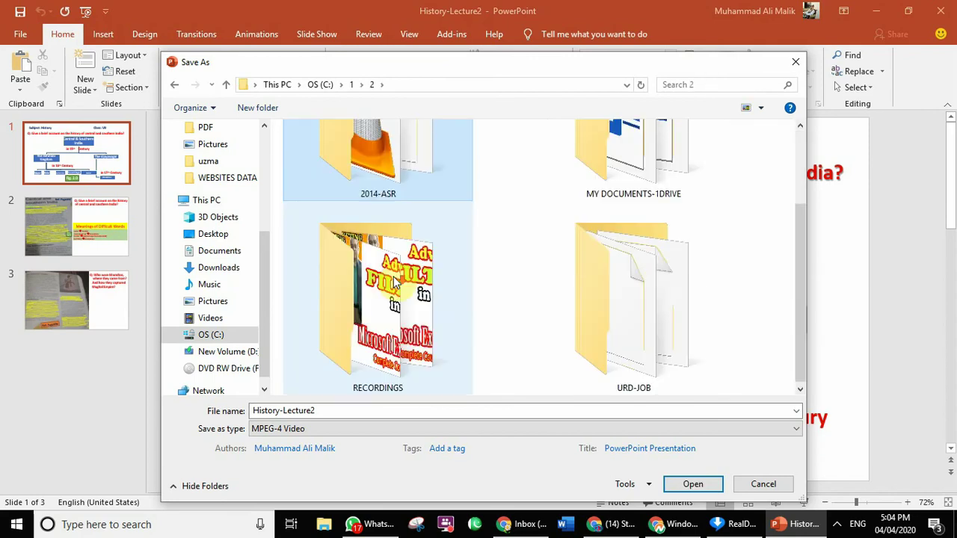
left_click(394, 343)
double_click(388, 330)
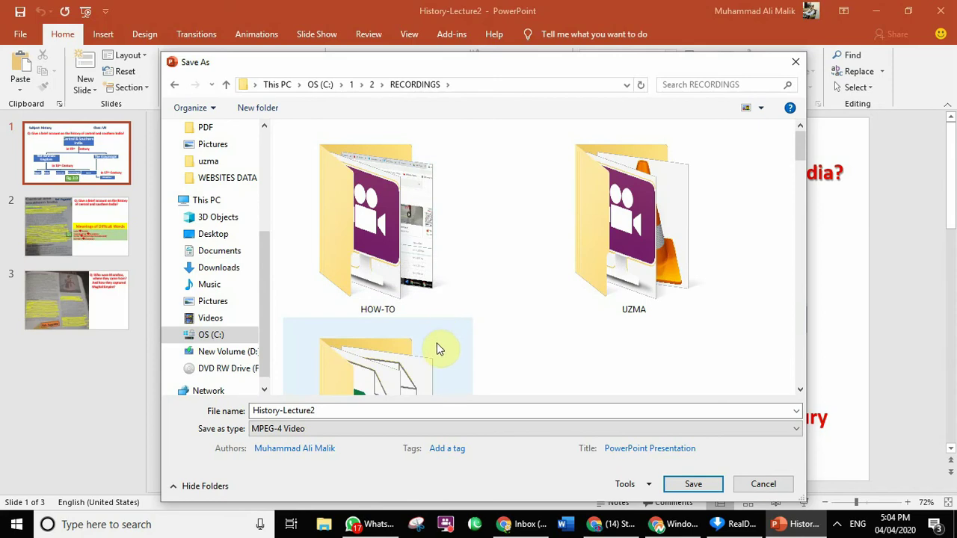
scroll(456, 293, "down", 3)
scroll(457, 295, "up", 3)
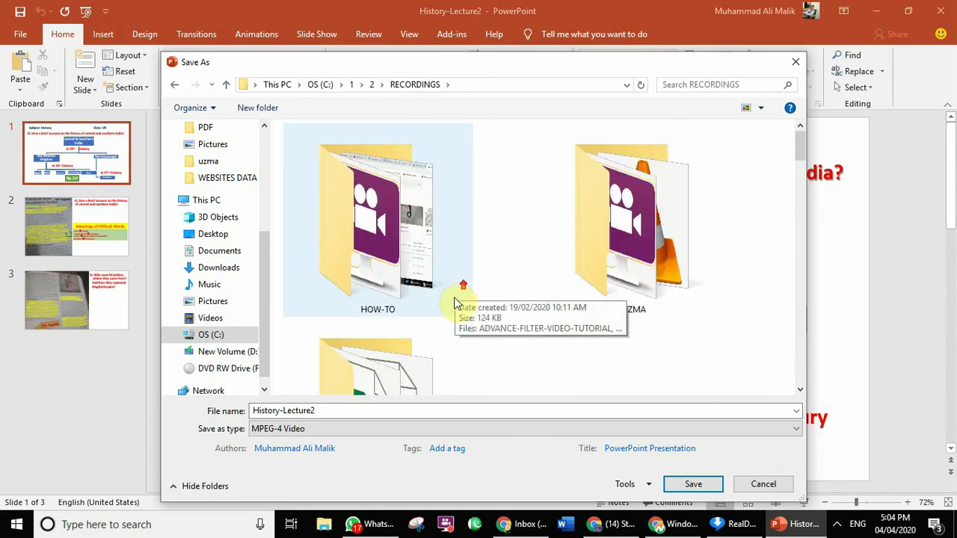
double_click(398, 271)
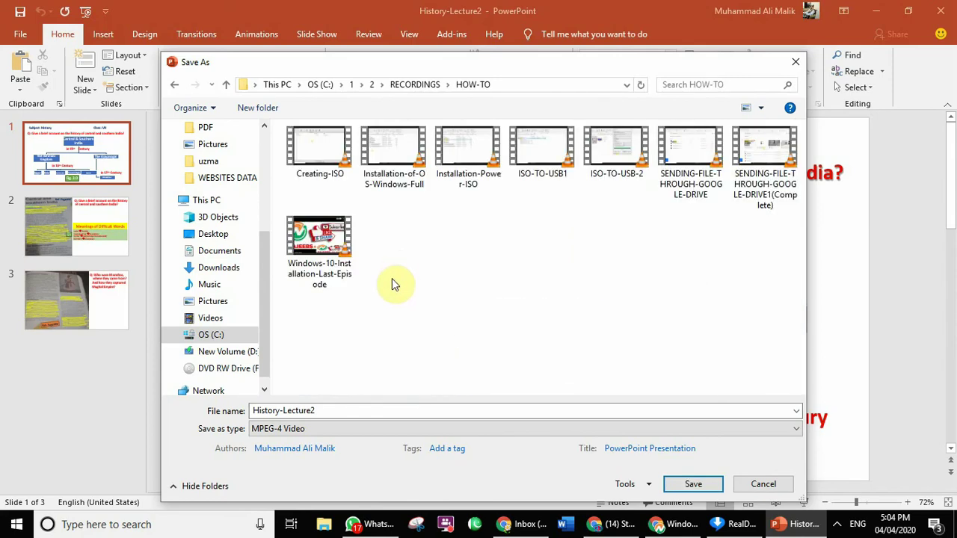
left_click(307, 449)
Replace the file name History-Lecture2 with 'Make-a-video-in-pp', keeping MPEG-4 Video.
left_click(332, 411)
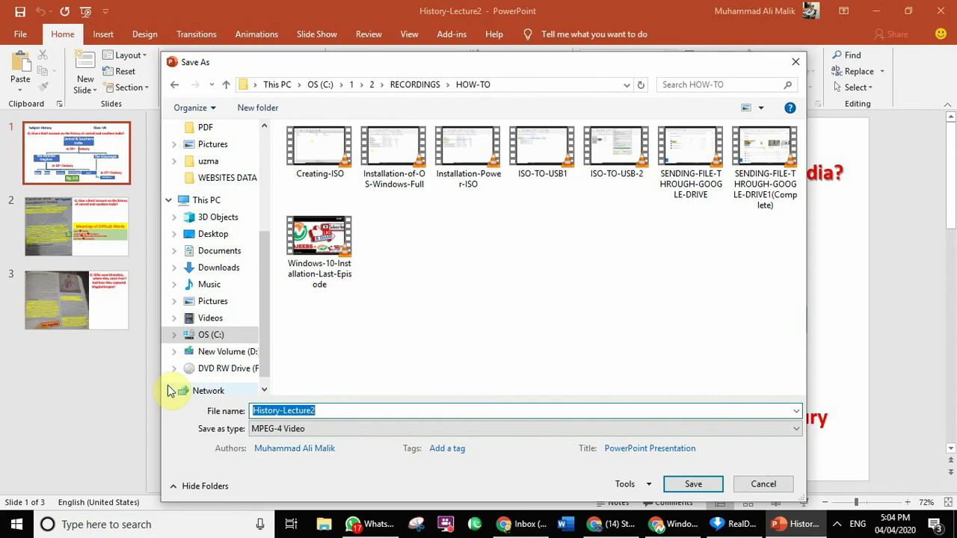
type("C")
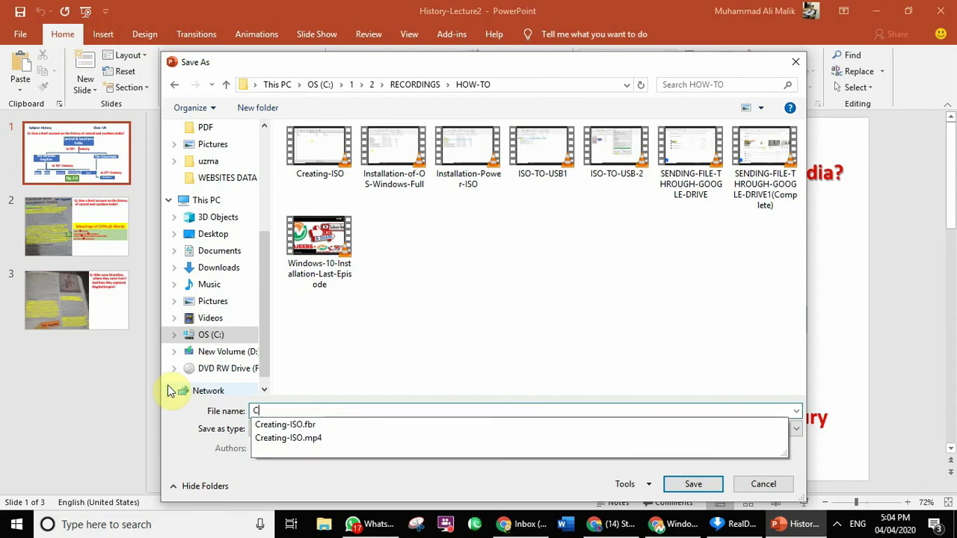
type("onves")
key("BackSpace")
key("BackSpace")
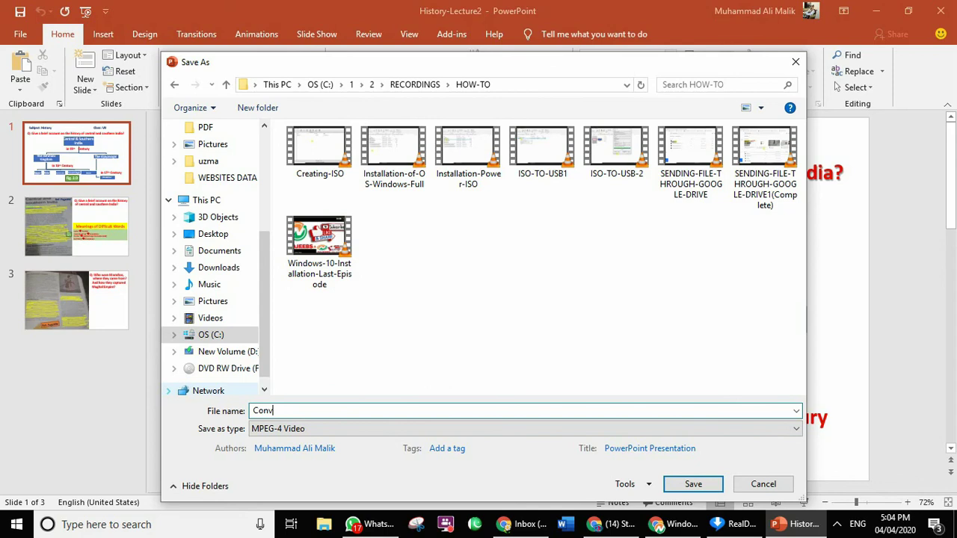
key("BackSpace")
key("BackSpace")
key("BackSpace")
key("BackSpace")
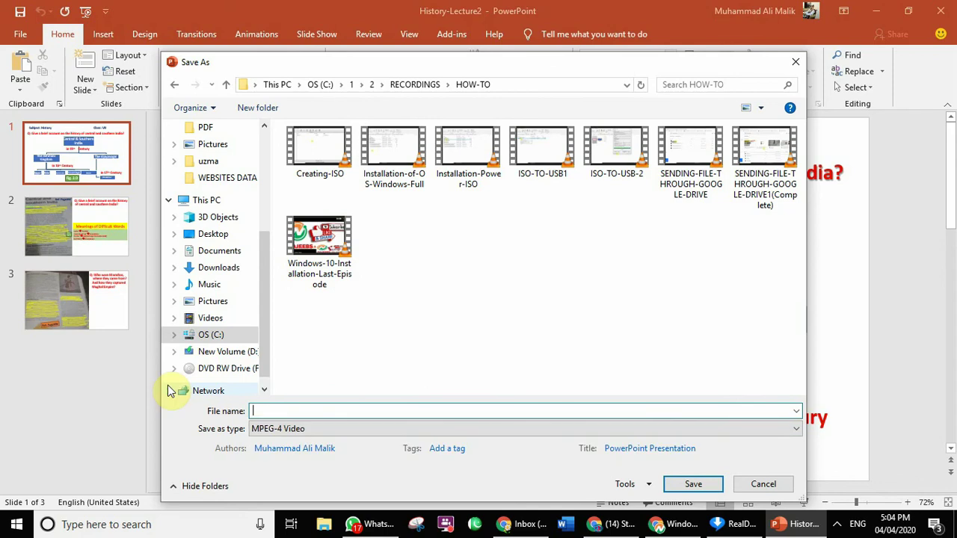
type("Conv")
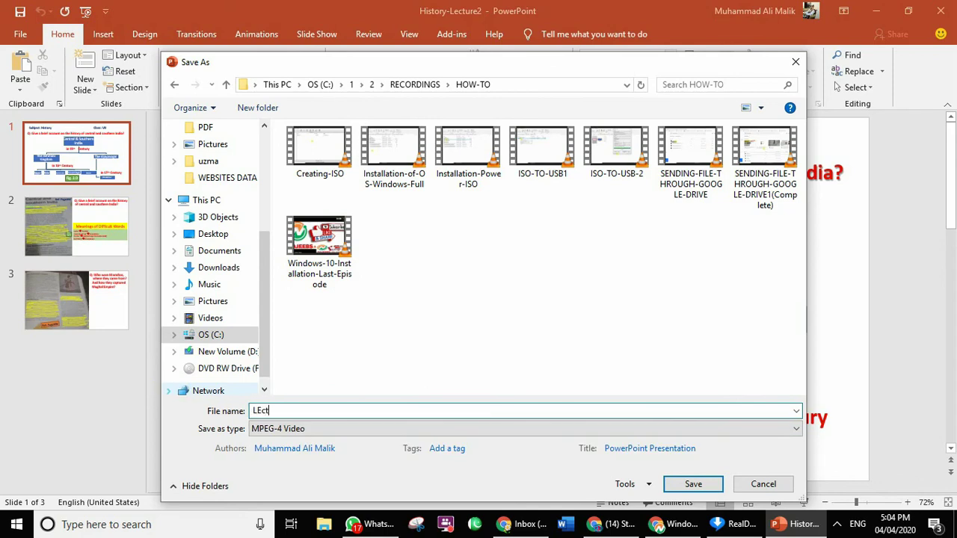
key("BackSpace")
key("BackSpace")
key("BackSpace")
key("BackSpace")
type("M")
type("il")
key("BackSpace")
key("BackSpace")
type("ake-a")
type("-v")
type("d")
key("BackSpace")
type("i")
type("deo-in-")
type("pp")
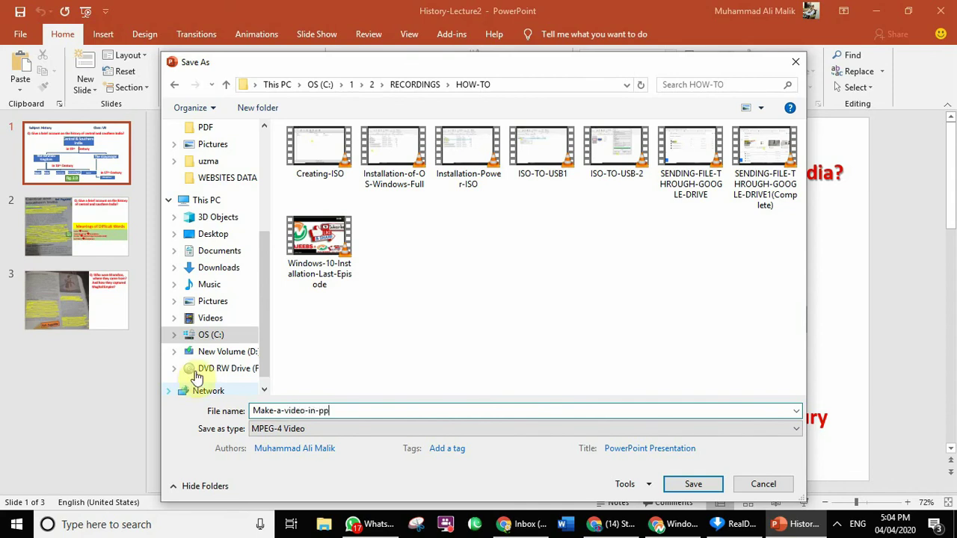
left_click(700, 483)
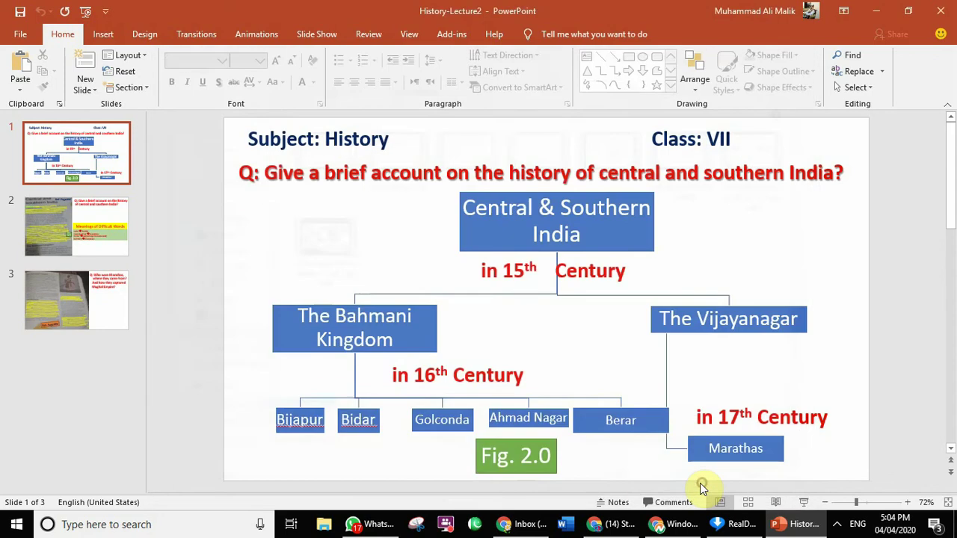